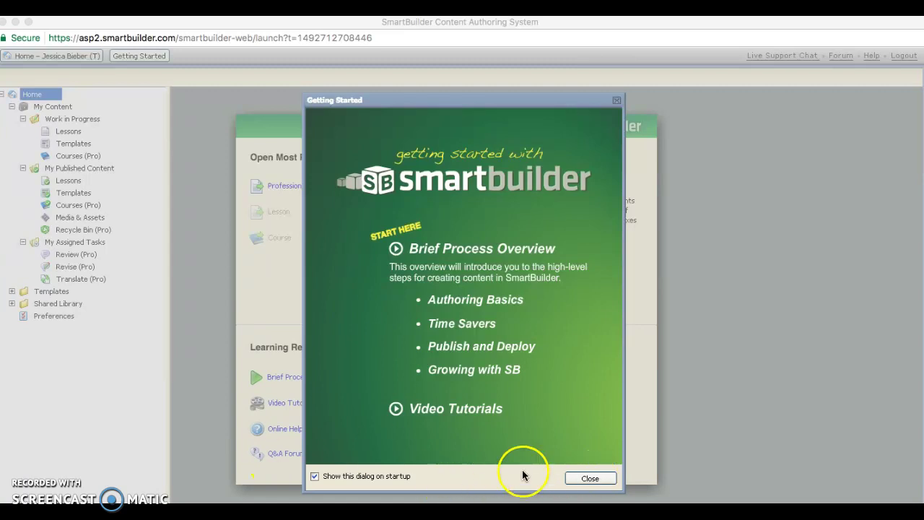
Dismiss the Getting Started welcome dialog to reveal the SmartBuilder home page
click(589, 479)
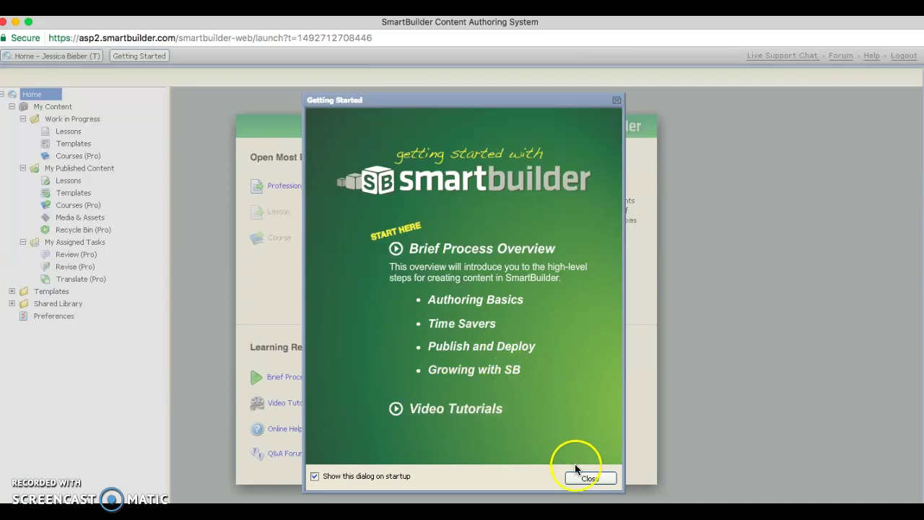
click(588, 479)
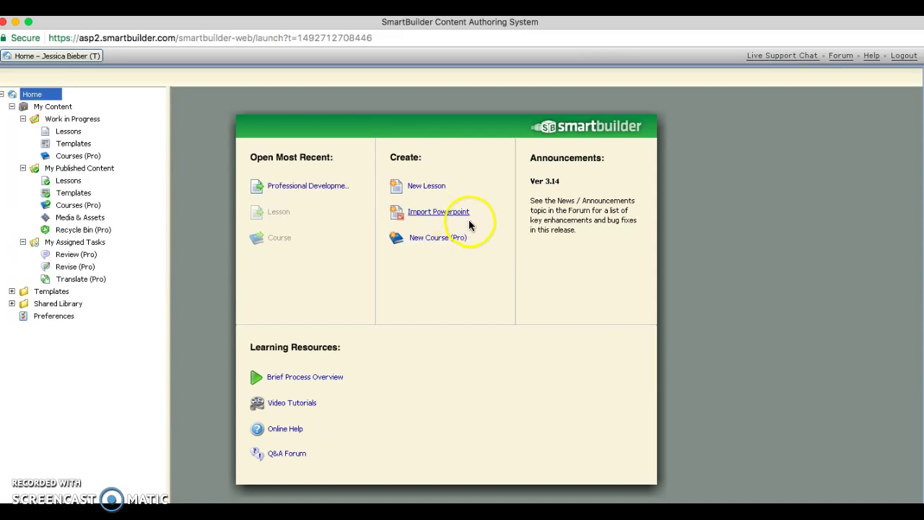
Create a new lesson titled 'Technology Integration' and confirm its metadata
click(423, 188)
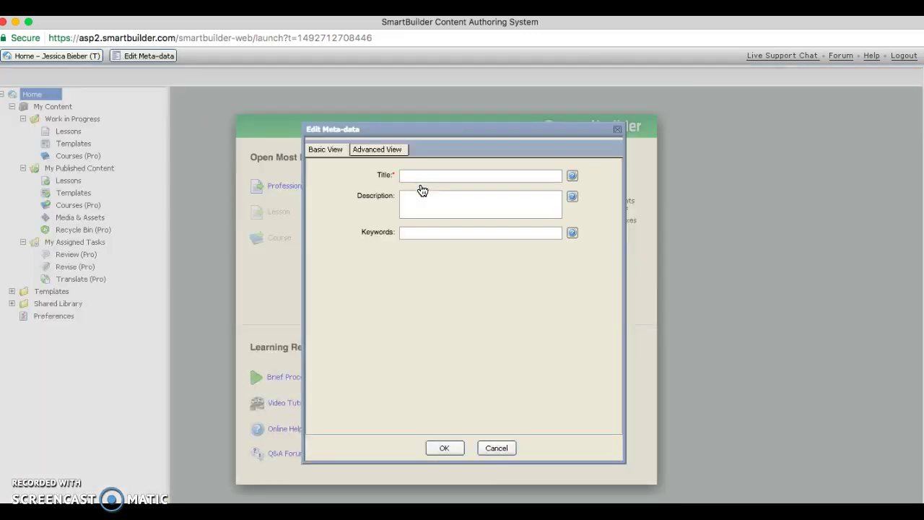
click(335, 151)
click(374, 151)
click(320, 149)
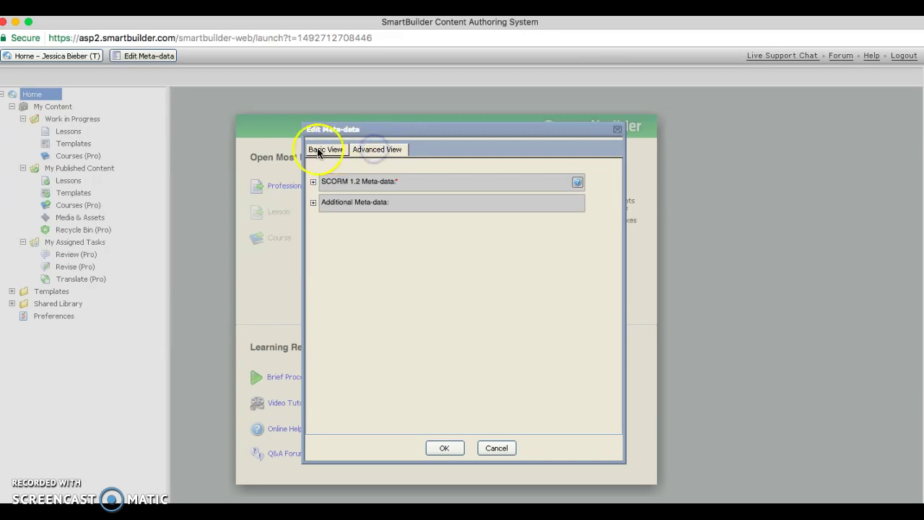
click(413, 176)
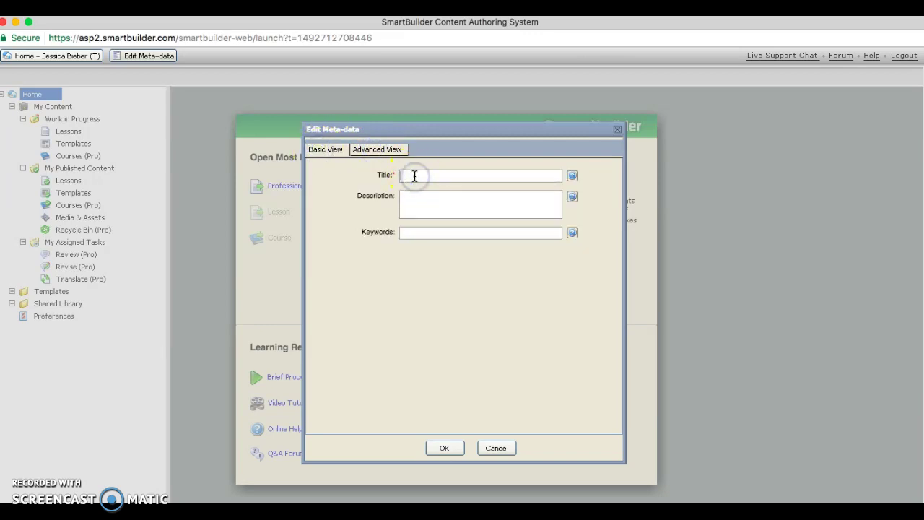
text(Technology Integration)
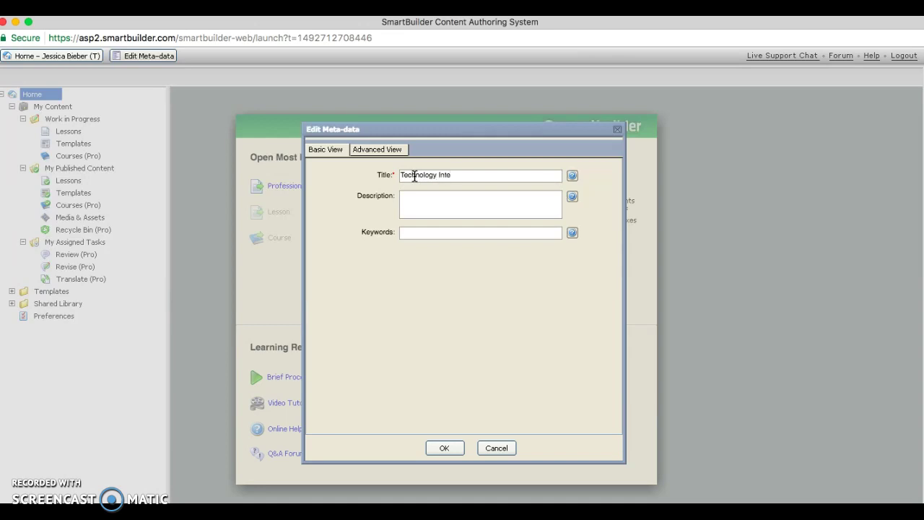
click(442, 448)
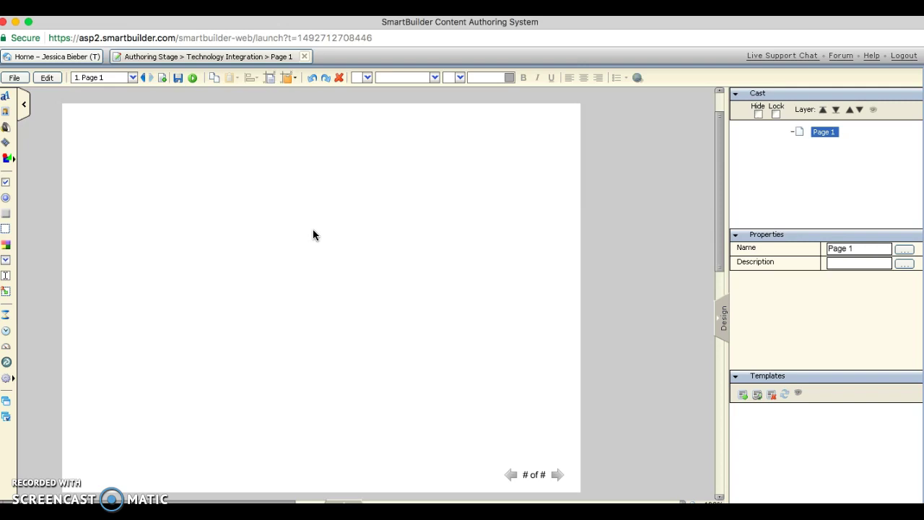
Place a 200×200 Graphic 1 placeholder on Page 1, leaving its media unchosen
click(7, 114)
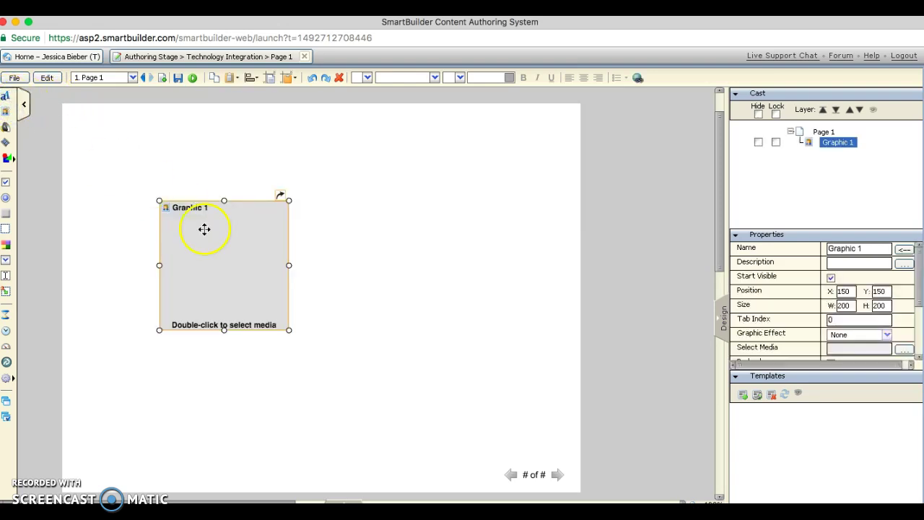
double_click(253, 270)
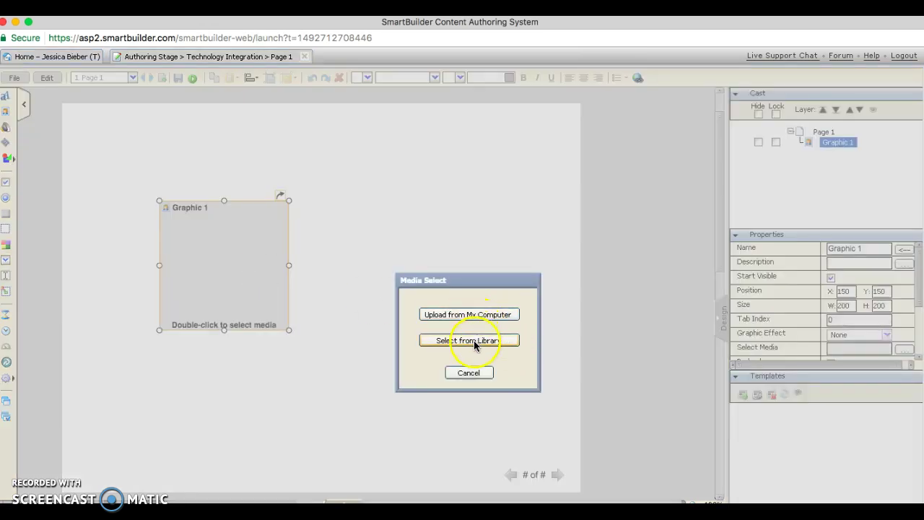
click(469, 372)
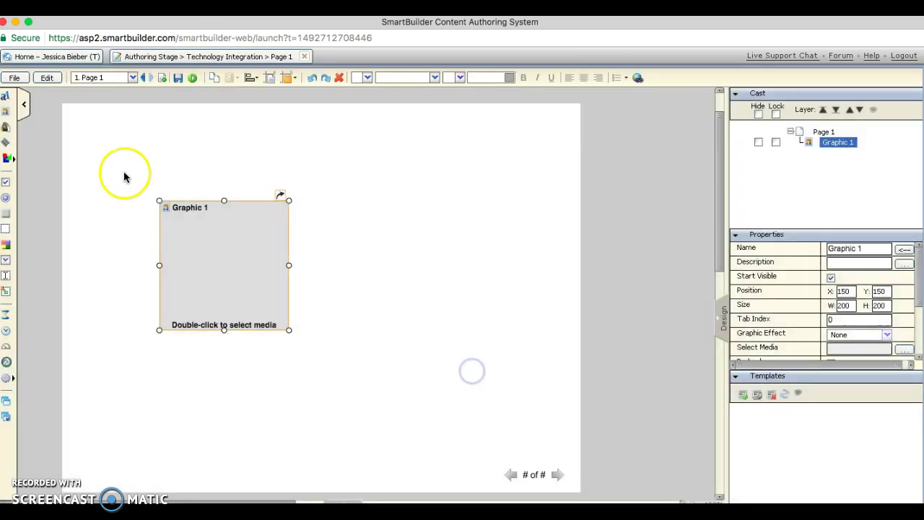
Insert an Audio 1 player at 150,150 on Page 1 and select it
click(5, 128)
click(179, 202)
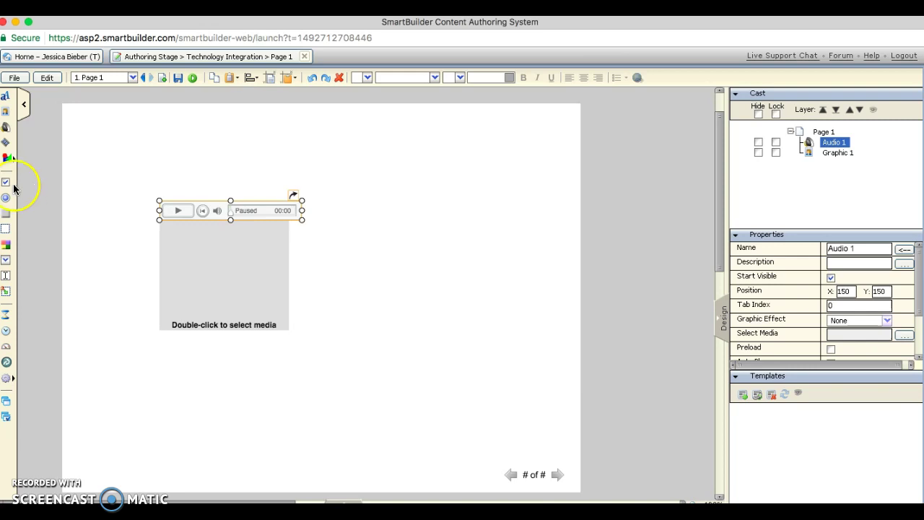
click(6, 158)
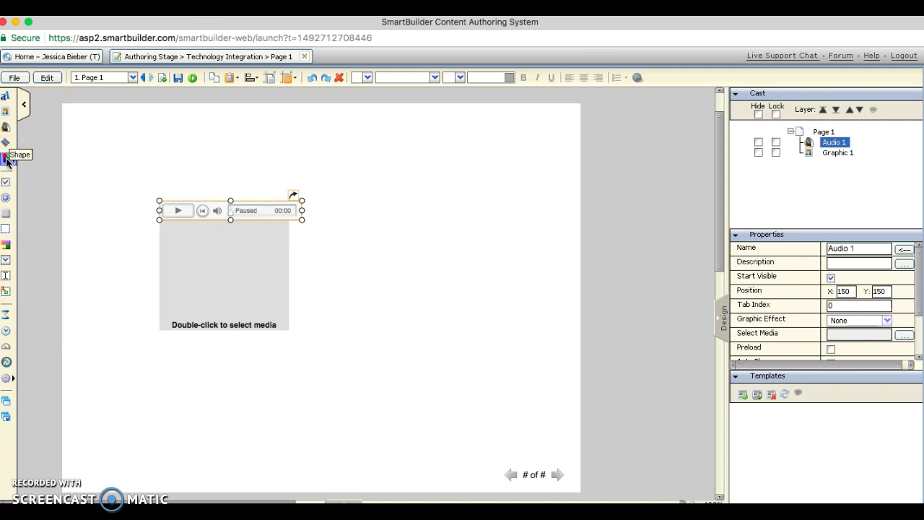
click(4, 147)
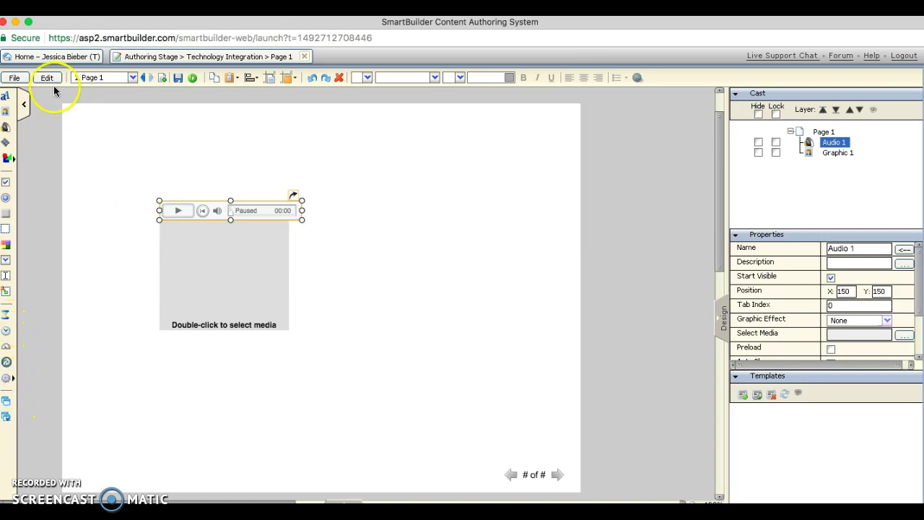
Check the File options, collapse and re-expand the Templates panel, then bring up Apply Linked Template
click(16, 78)
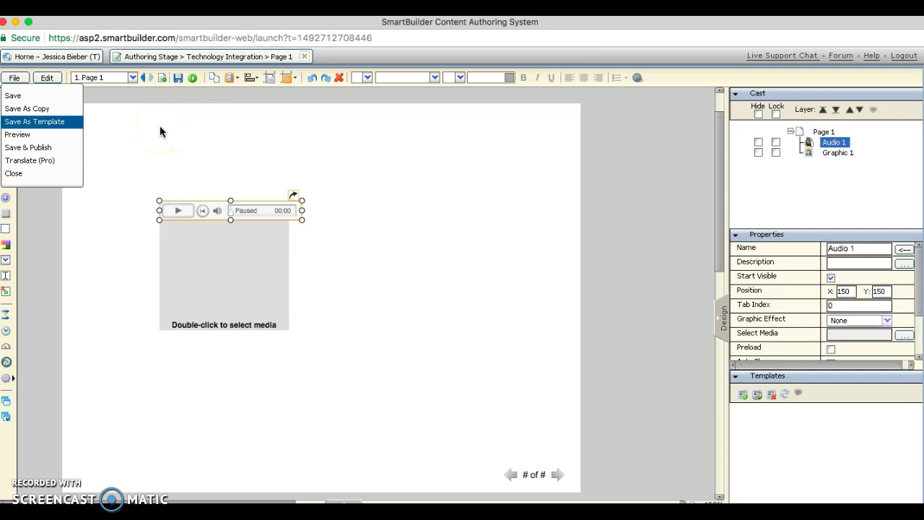
click(755, 376)
click(751, 377)
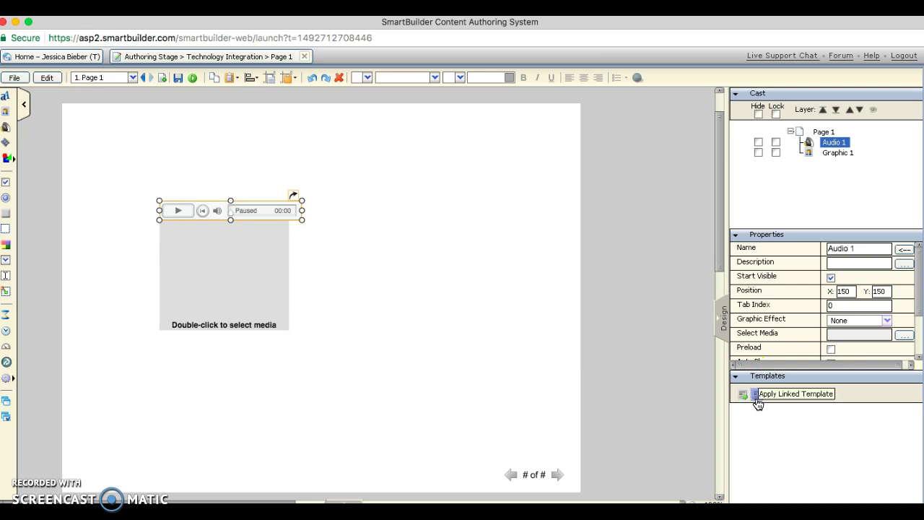
click(770, 396)
click(748, 395)
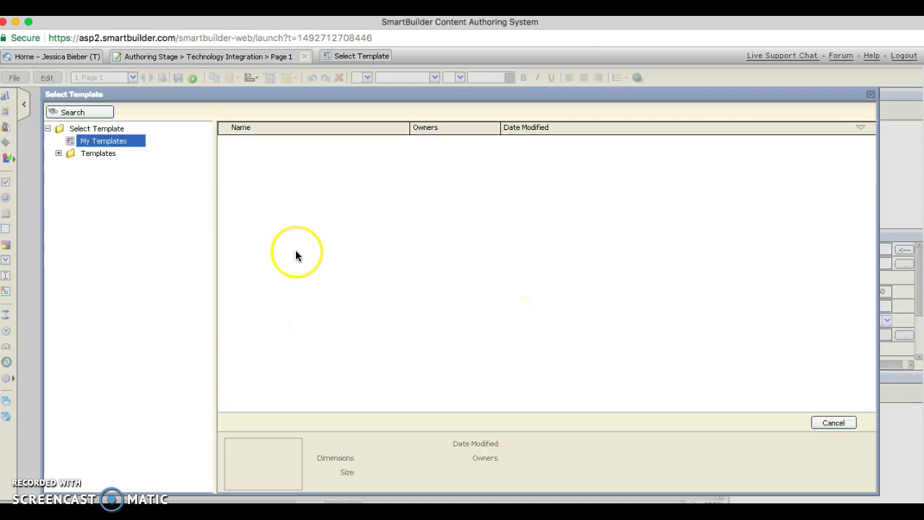
Browse the 02-General Purpose-Interactive templates, cancel without applying one, and deselect the audio player
click(59, 153)
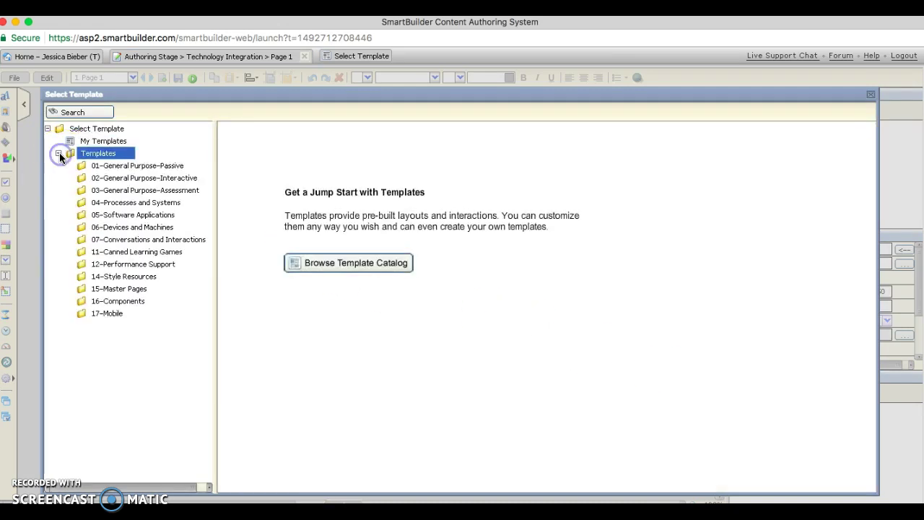
click(130, 178)
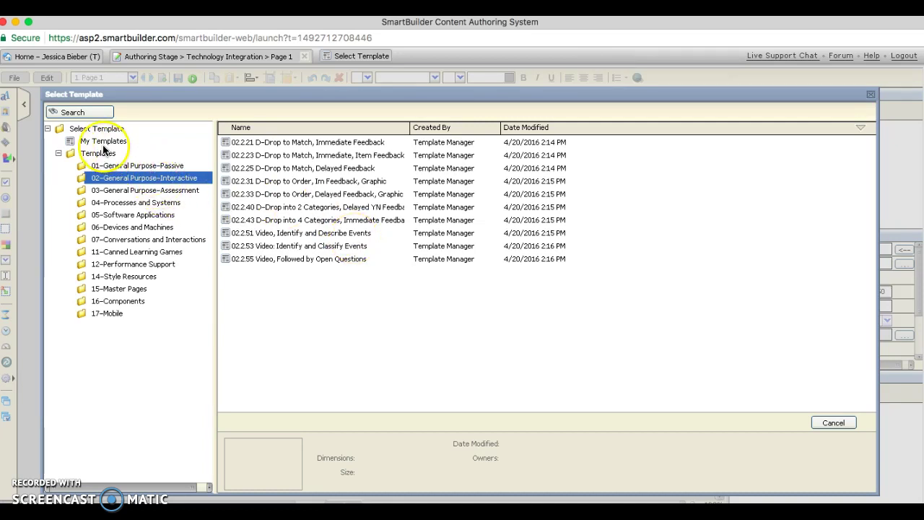
click(834, 424)
click(405, 223)
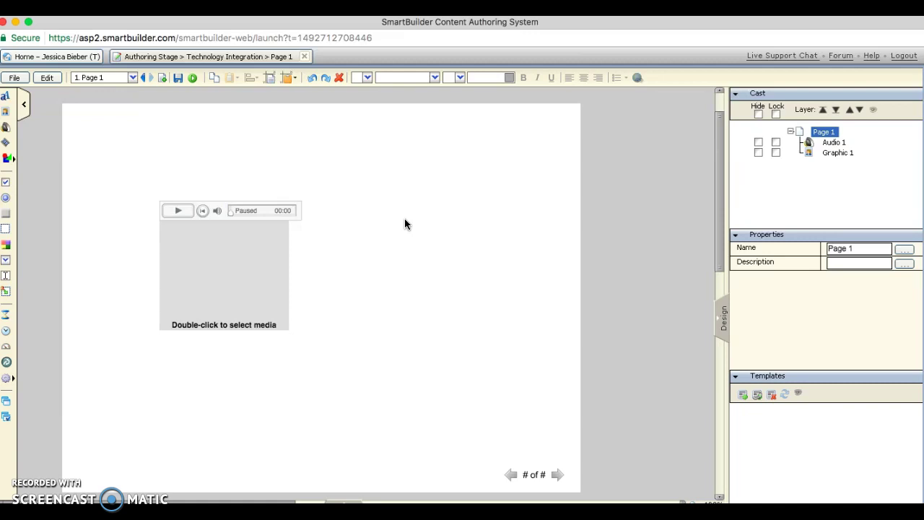
click(79, 474)
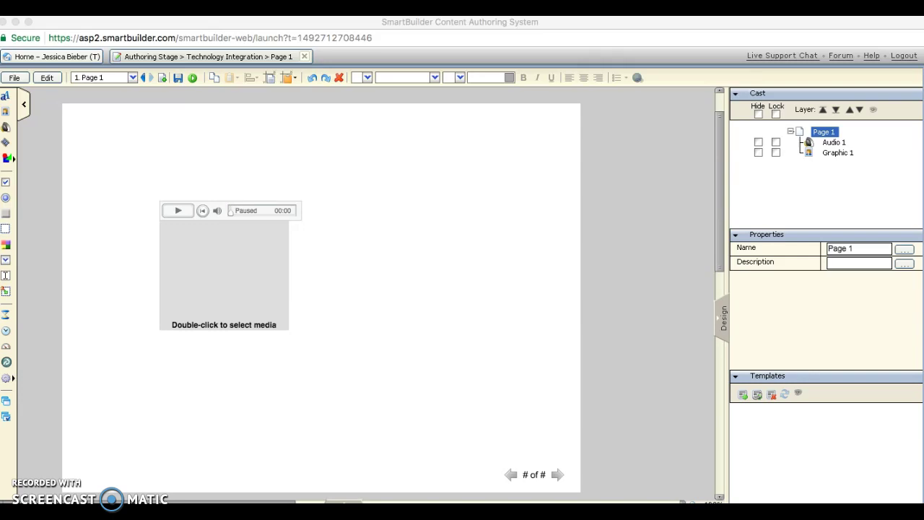
click(132, 77)
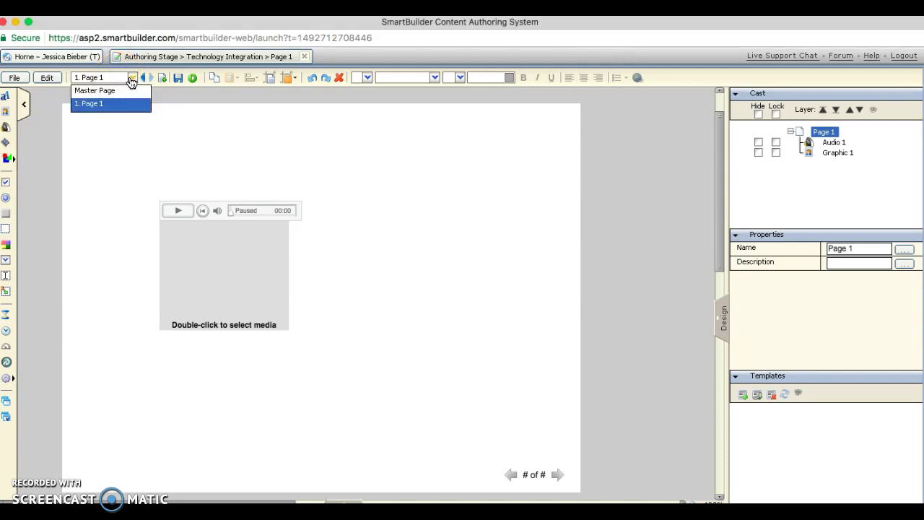
click(132, 79)
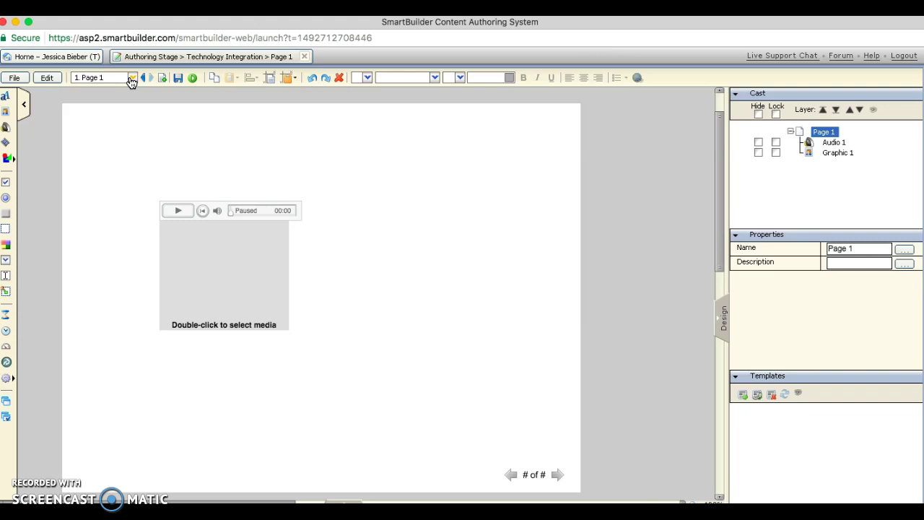
click(197, 156)
click(141, 356)
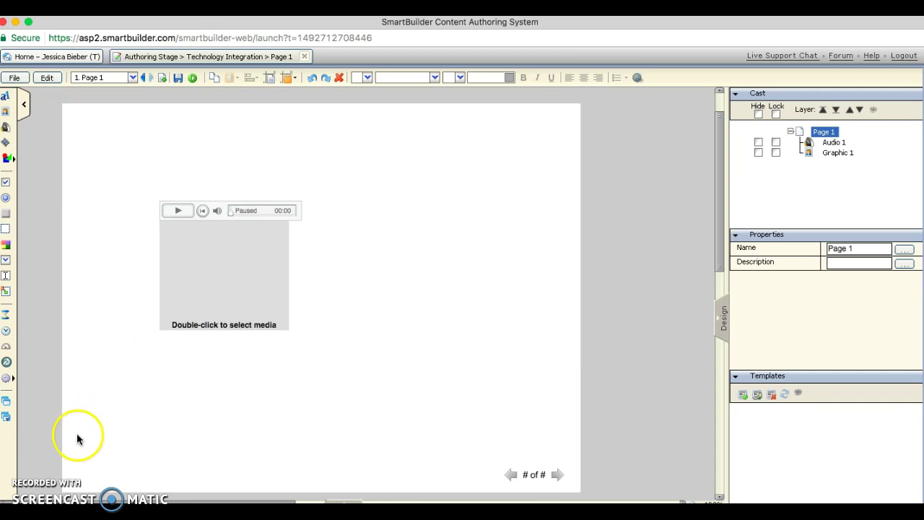